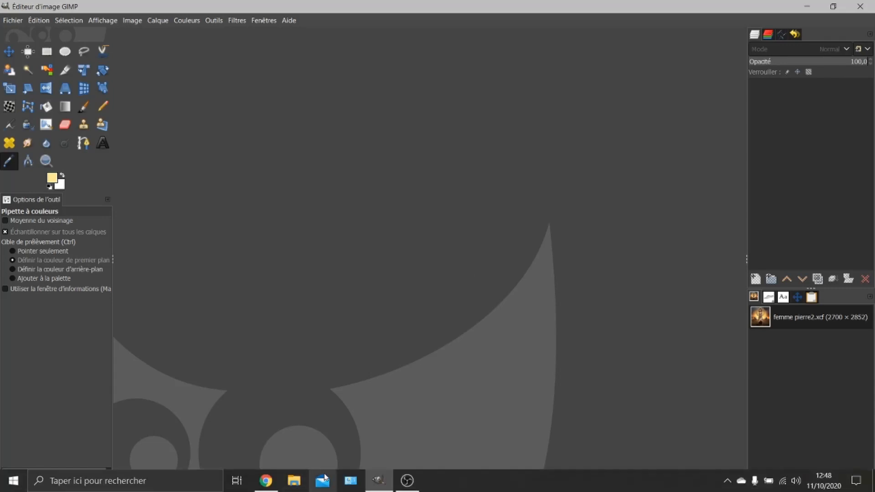
# - Open the GIMP 2.10.22 release article on gimp.org and read its highlights and file format improvements
pyautogui.click(265, 480)
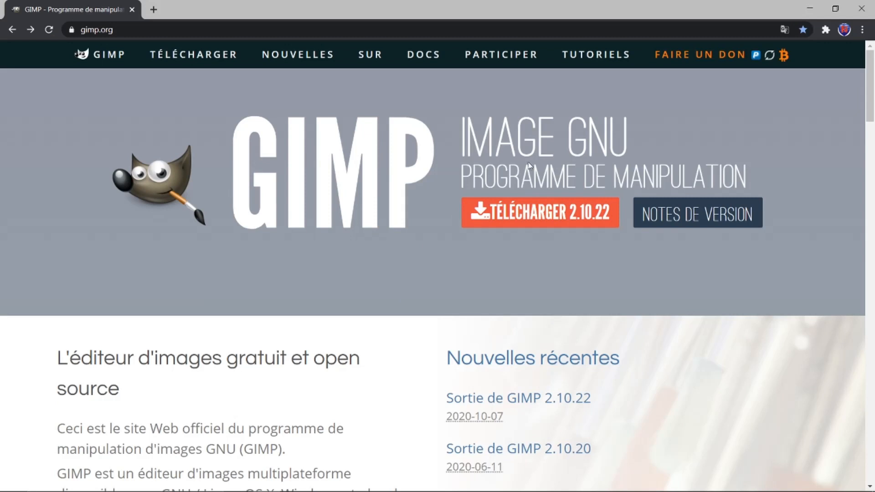
pyautogui.click(520, 399)
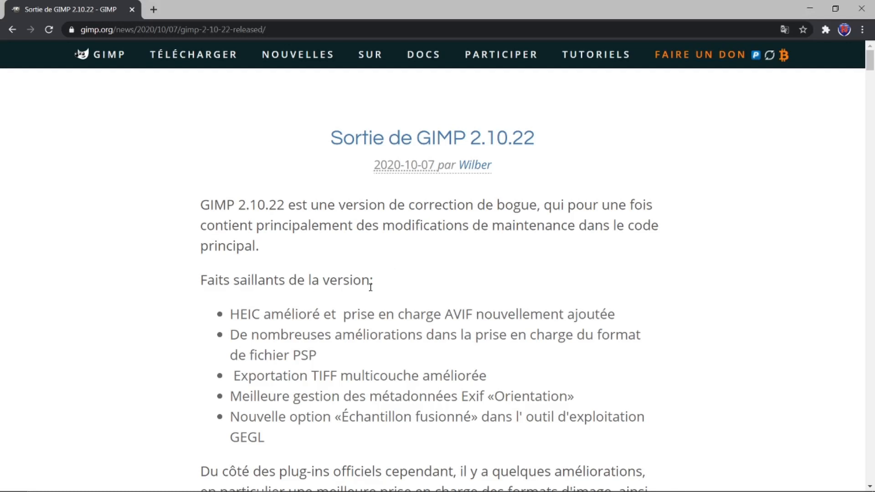
pyautogui.scroll(-1, 372, 288)
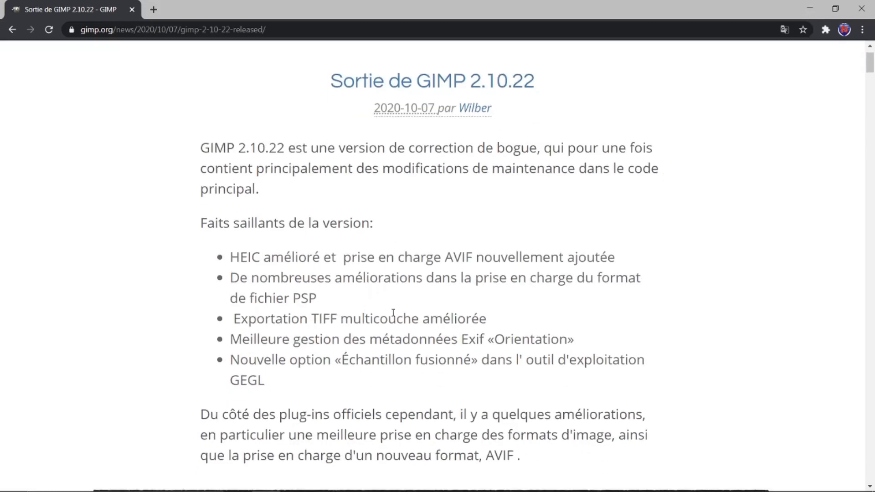
pyautogui.scroll(-4, 394, 317)
pyautogui.scroll(-11, 394, 315)
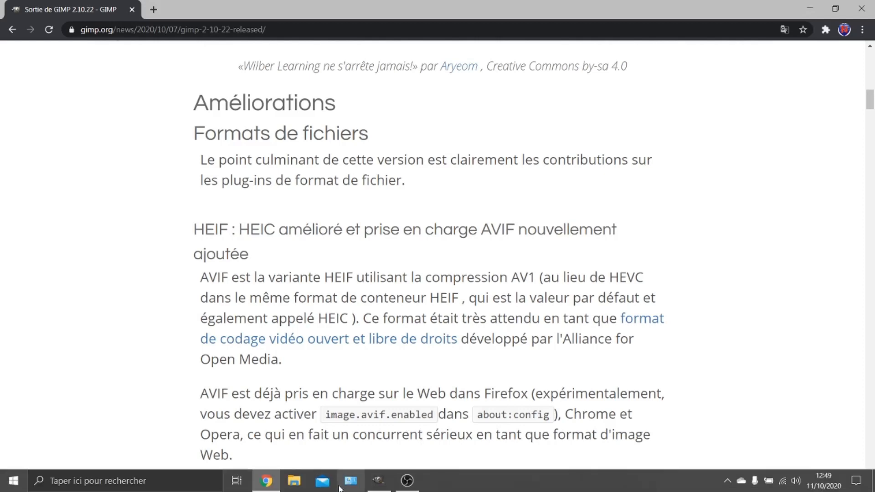
# - Switch to GIMP and open femme pierre2.xcf from the recently used images
pyautogui.click(378, 483)
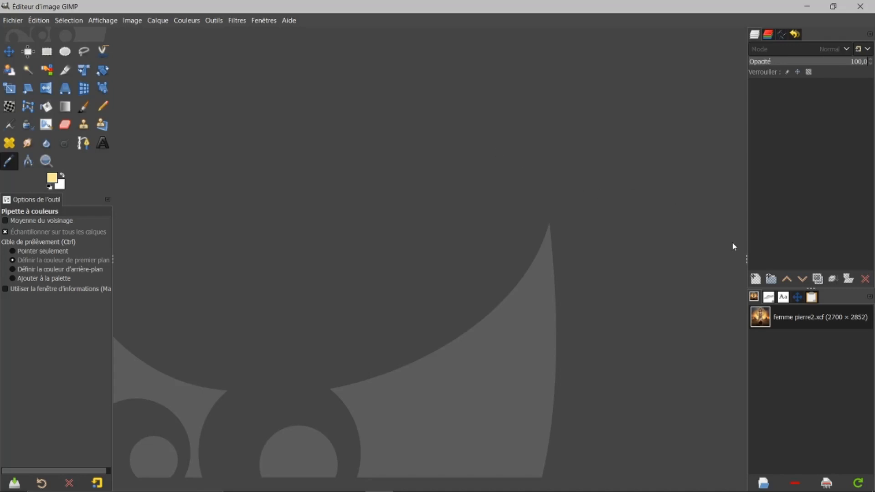
pyautogui.doubleClick(786, 318)
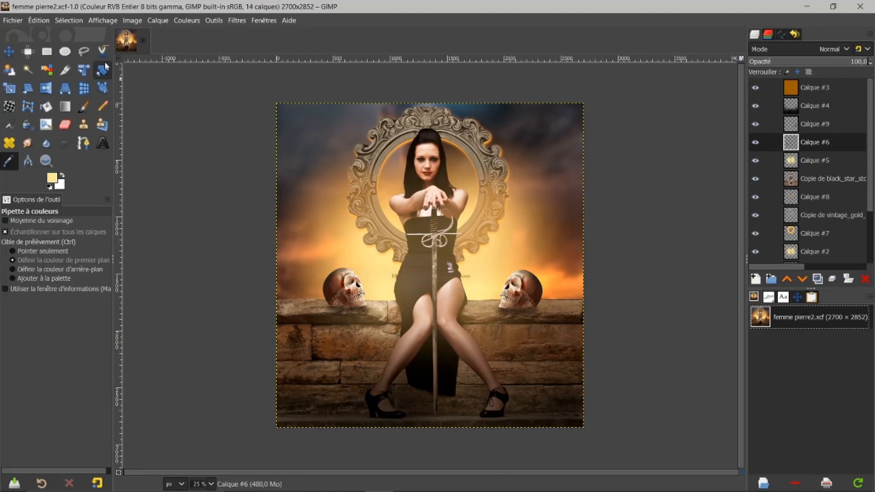
# - Start exporting the image under a chosen name, with the home directory's Downloads folder as destination
pyautogui.click(13, 20)
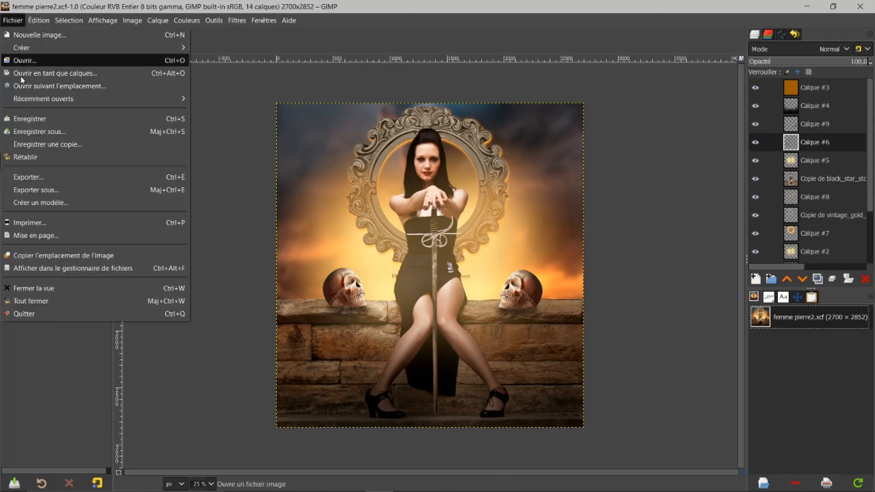
pyautogui.click(33, 190)
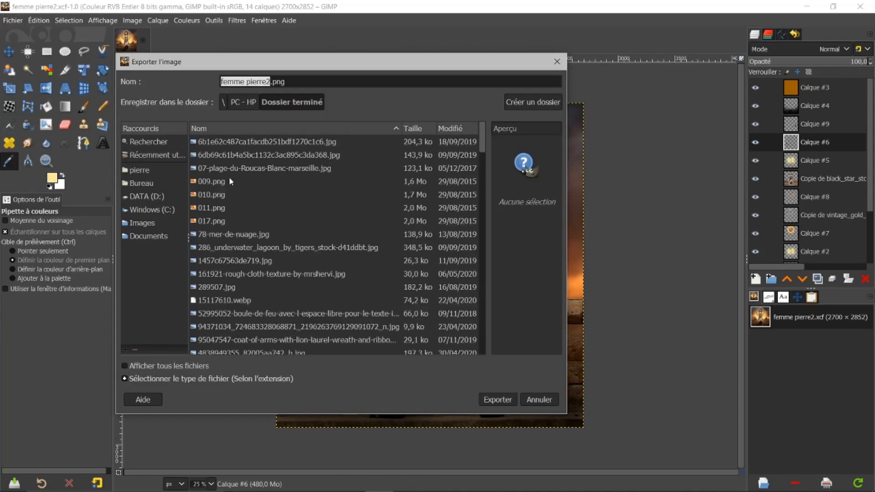
pyautogui.click(139, 171)
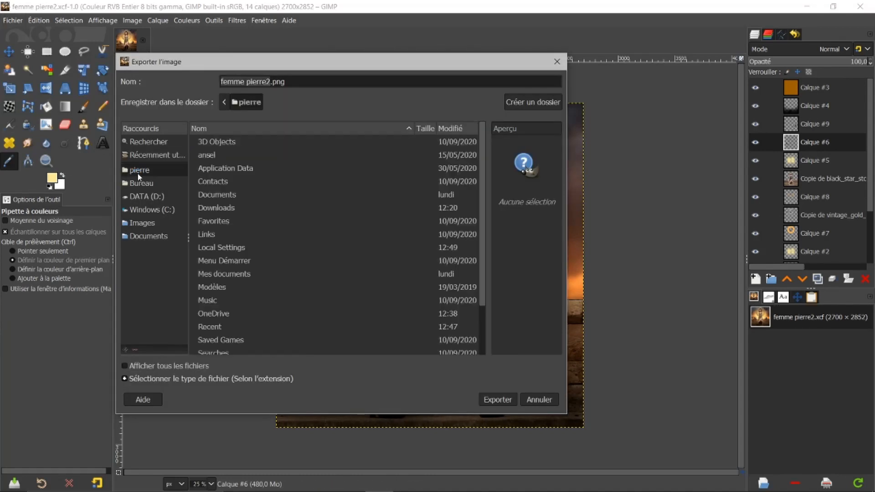
pyautogui.doubleClick(224, 209)
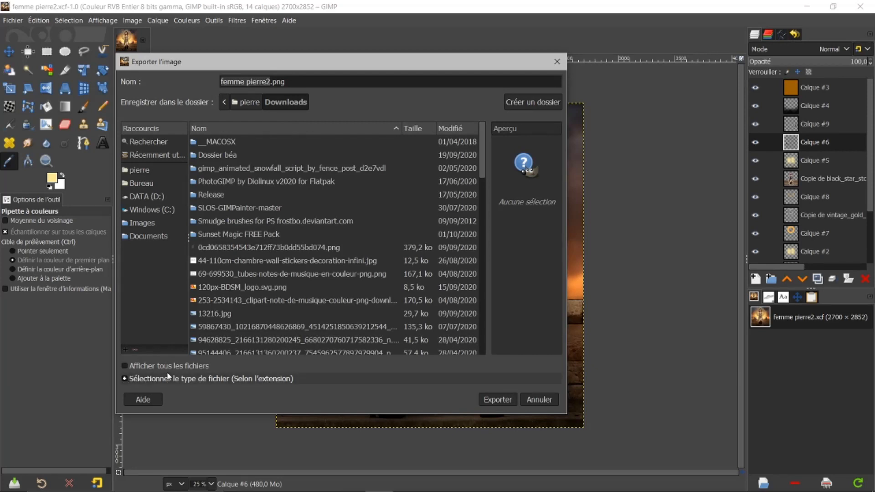
# - Expand the list of export file types and select Image TIFF as the format
pyautogui.click(125, 379)
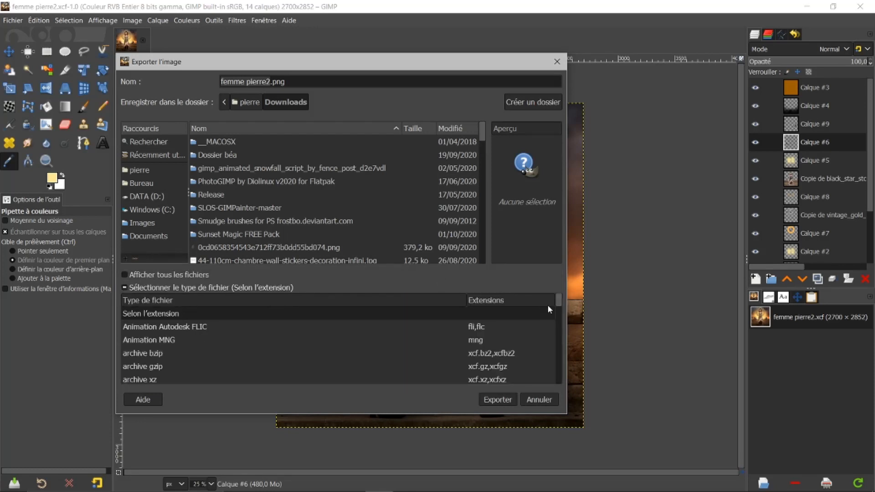
pyautogui.moveTo(557, 298); pyautogui.dragTo(566, 385)
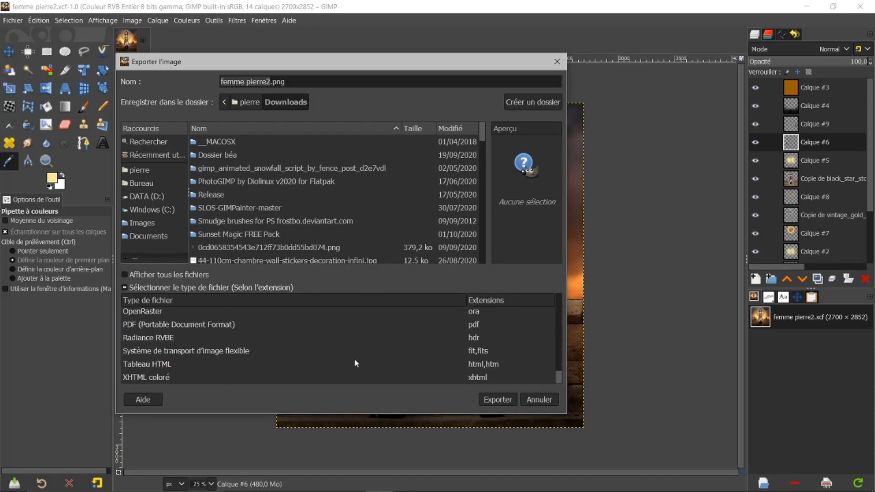
pyautogui.scroll(5, 312, 342)
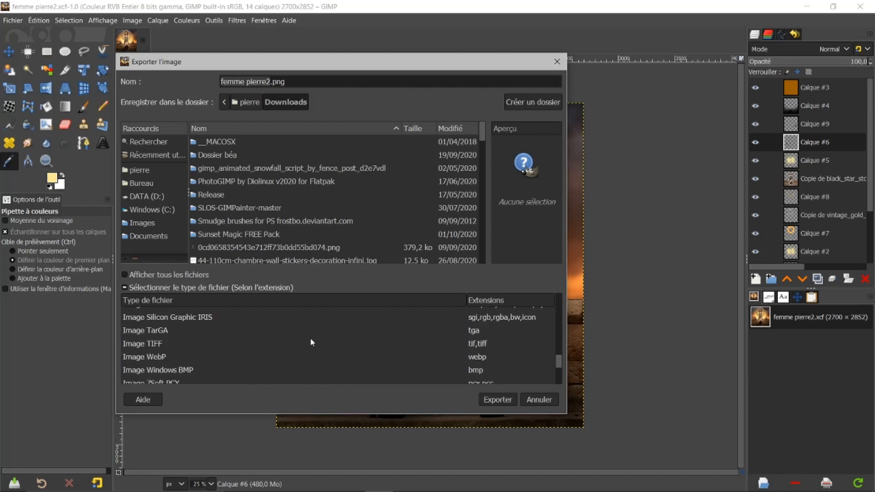
pyautogui.scroll(1, 312, 342)
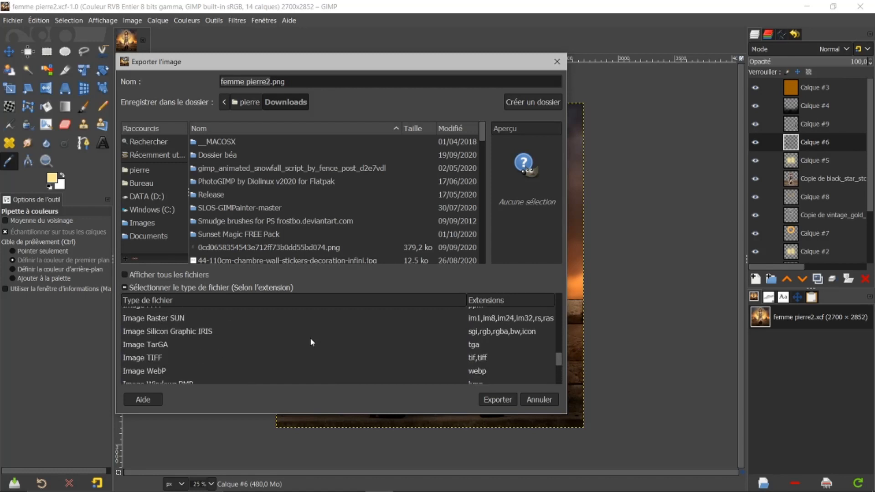
pyautogui.click(149, 360)
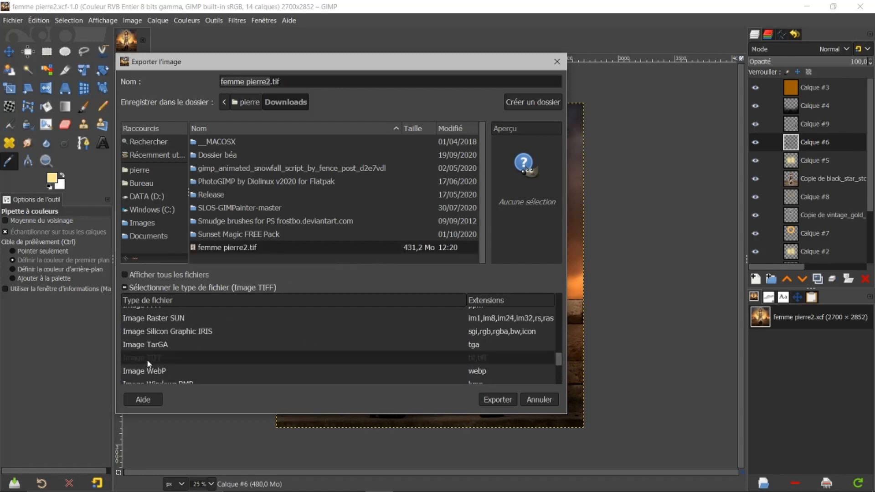
# - Rename the export file to femme pierre3.tif and export it with layers saved and no compression
pyautogui.click(270, 82)
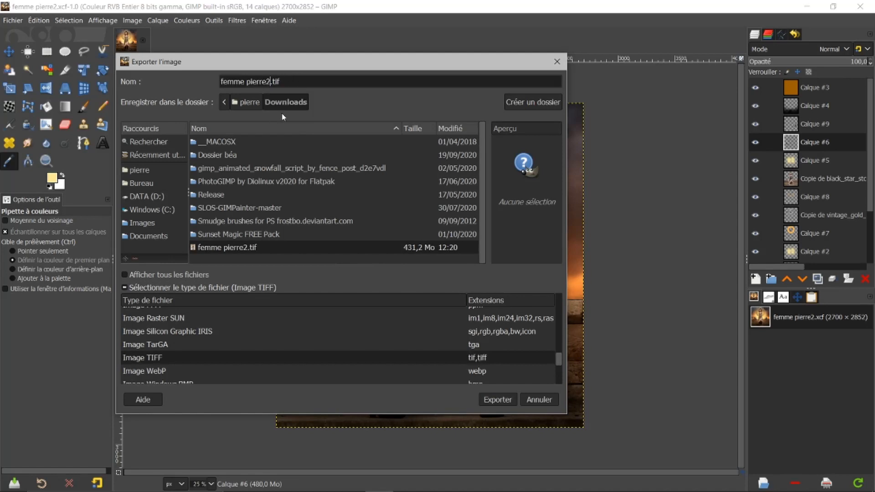
pyautogui.press('BackSpace')
pyautogui.write('3')
pyautogui.click(495, 401)
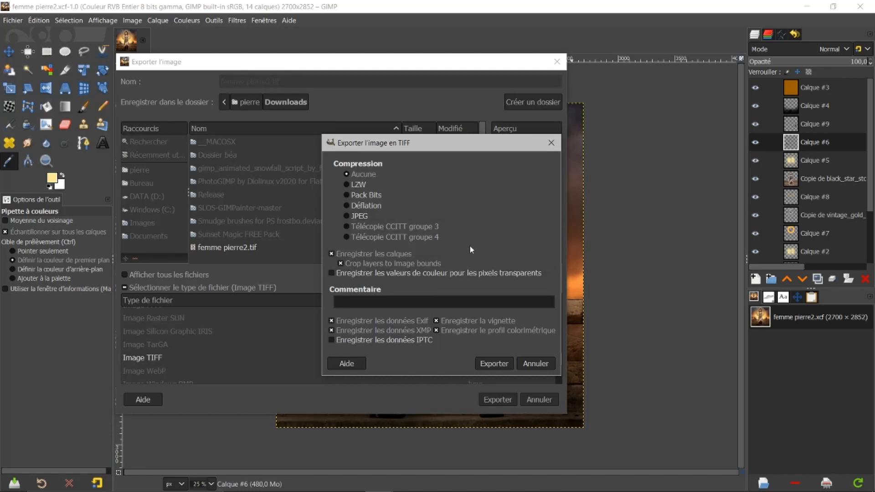
pyautogui.click(493, 364)
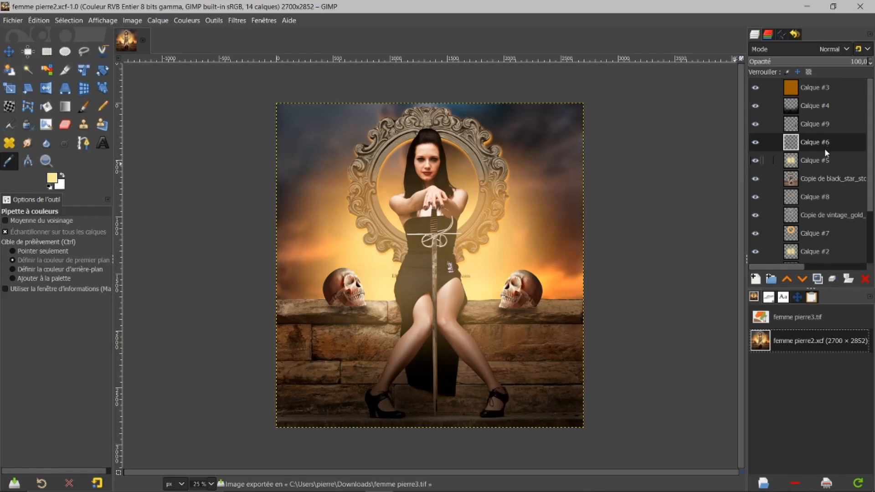
# - Open the recent file femme pierre3.tif and import all of its pages (1-14) as layers
pyautogui.click(807, 89)
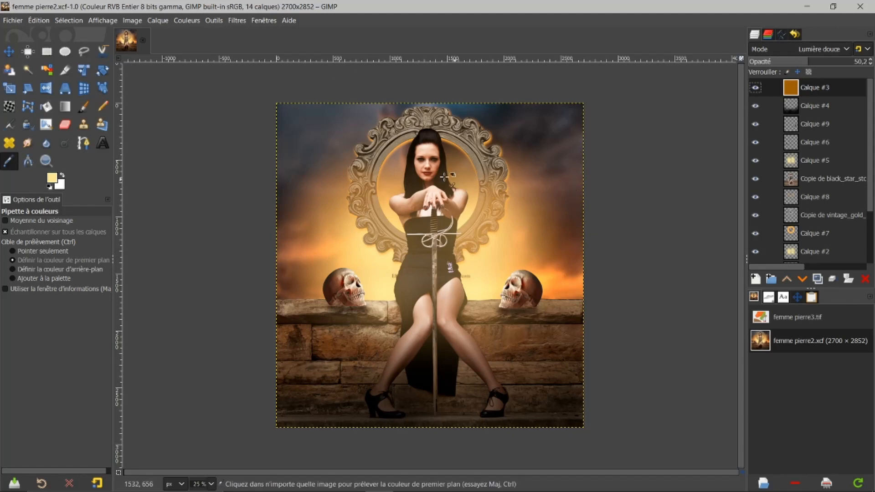
pyautogui.click(12, 21)
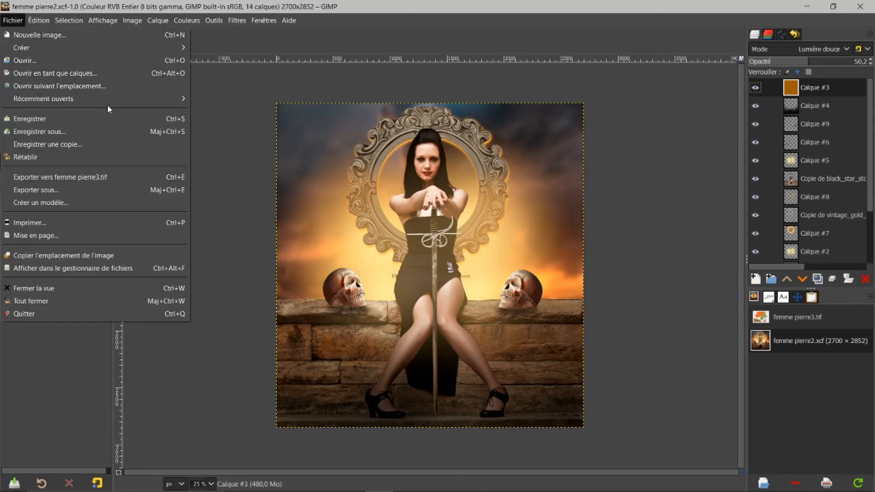
pyautogui.moveTo(124, 99)
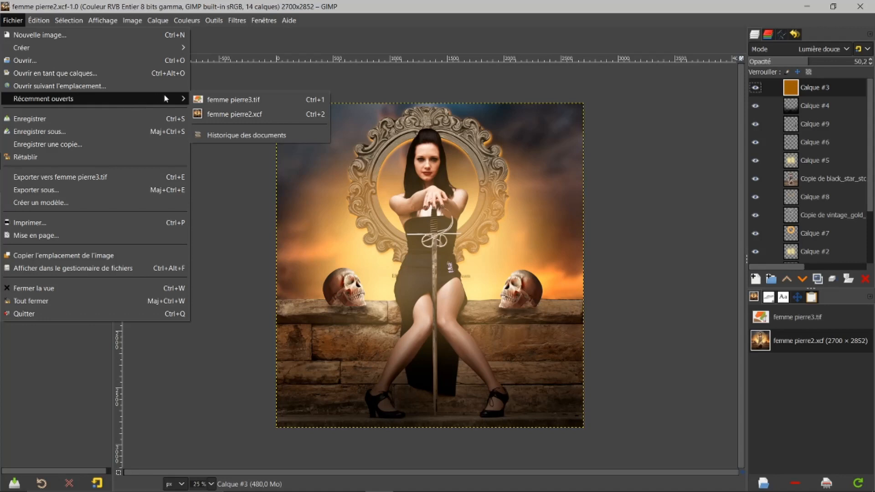
pyautogui.click(232, 100)
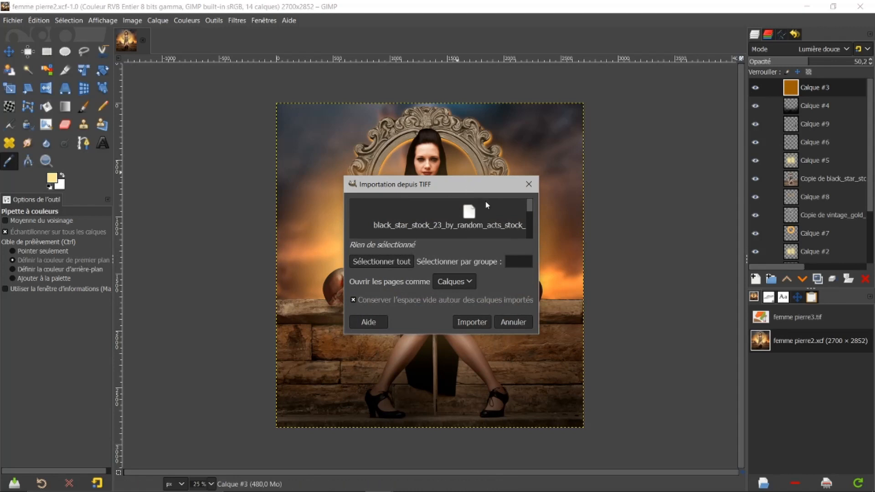
pyautogui.moveTo(531, 204)
pyautogui.mouseDown()
pyautogui.moveTo(529, 236)
pyautogui.moveTo(531, 193)
pyautogui.mouseUp()
pyautogui.click(381, 263)
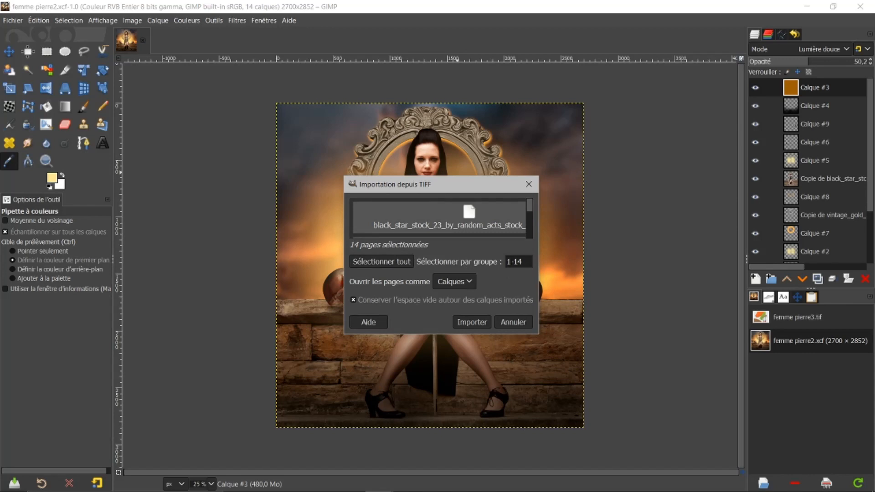
pyautogui.click(469, 323)
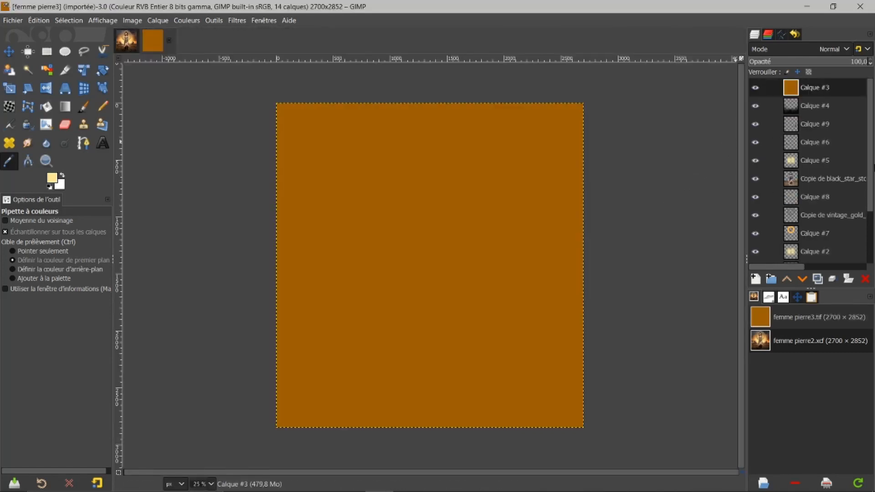
# - Hide the layers Calque #3 and Calque #5 in the imported TIFF image
pyautogui.scroll(-3, 871, 156)
pyautogui.scroll(4, 872, 154)
pyautogui.click(756, 88)
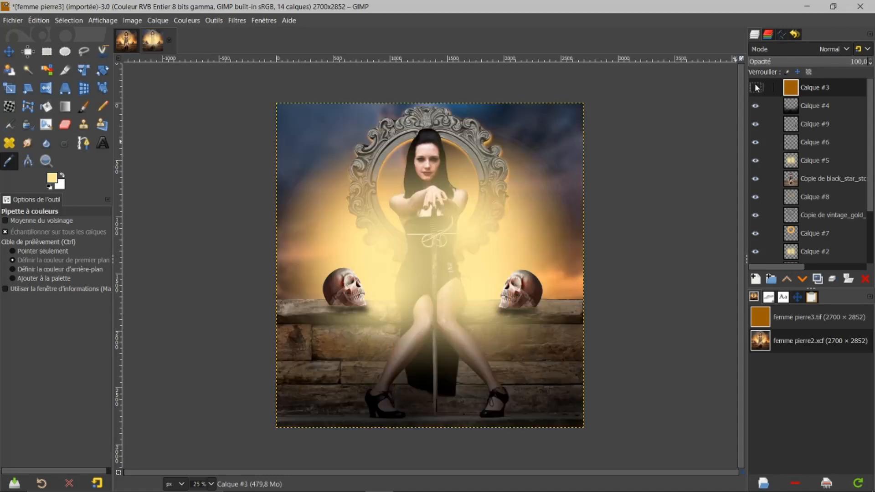
pyautogui.click(791, 159)
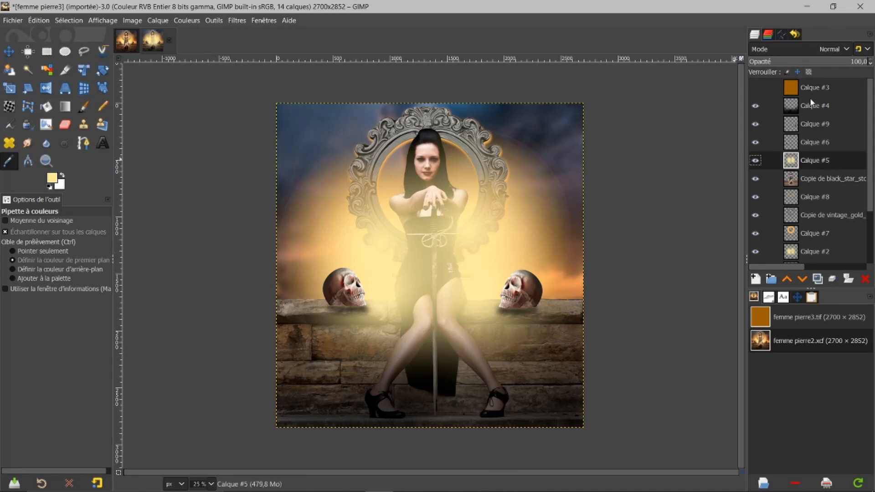
pyautogui.click(756, 161)
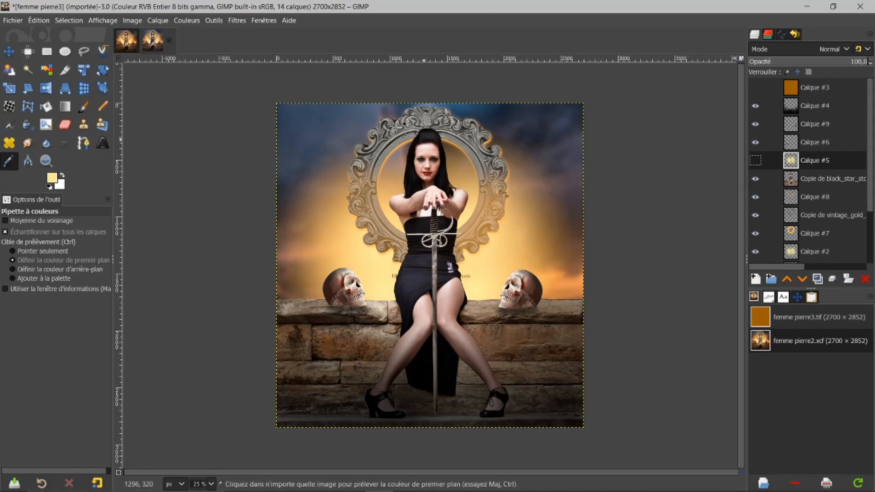
# - In femme pierre2.xcf, hide and reshow the Copie de black_star_stock layer and make it the active layer
pyautogui.click(129, 43)
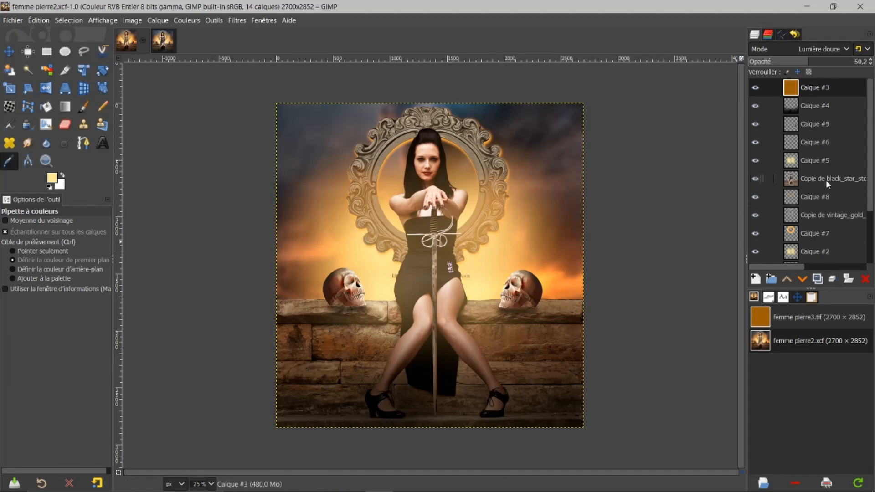
pyautogui.click(756, 179)
pyautogui.click(755, 179)
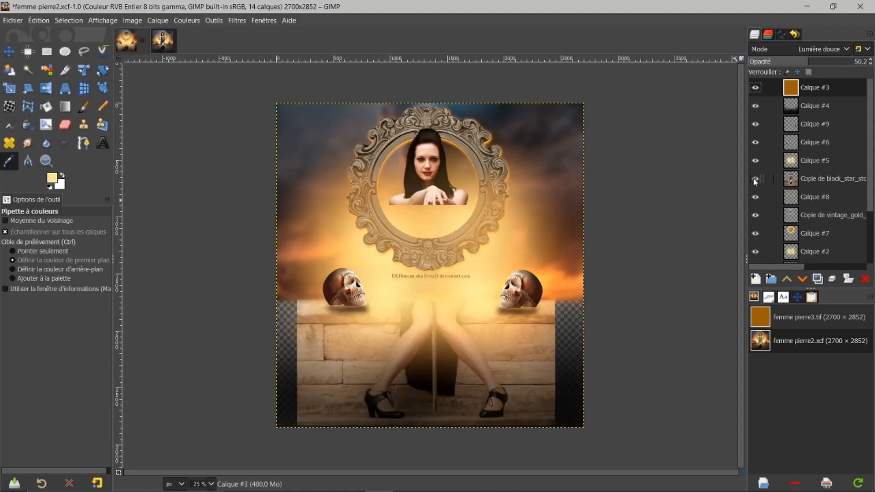
pyautogui.click(794, 182)
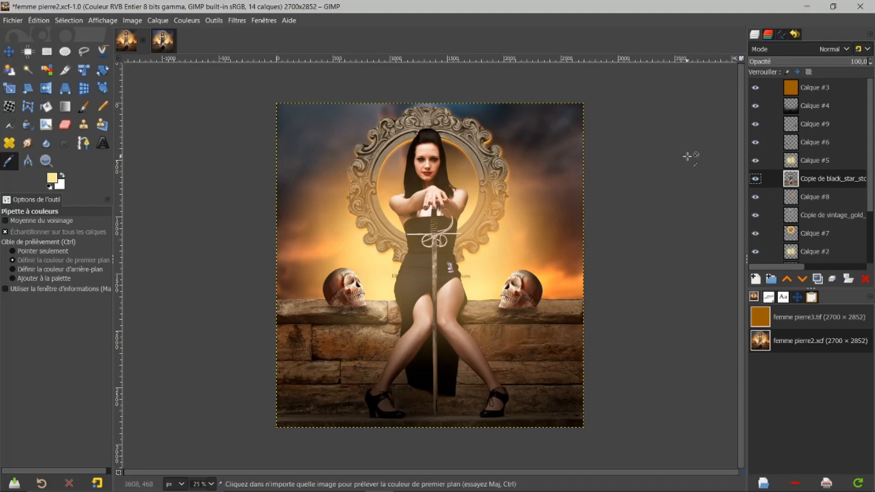
# - Open the Colorize filter on the Copie de black_star_stock layer and try colours sampled from the background sky, wall and orange glow
pyautogui.click(189, 21)
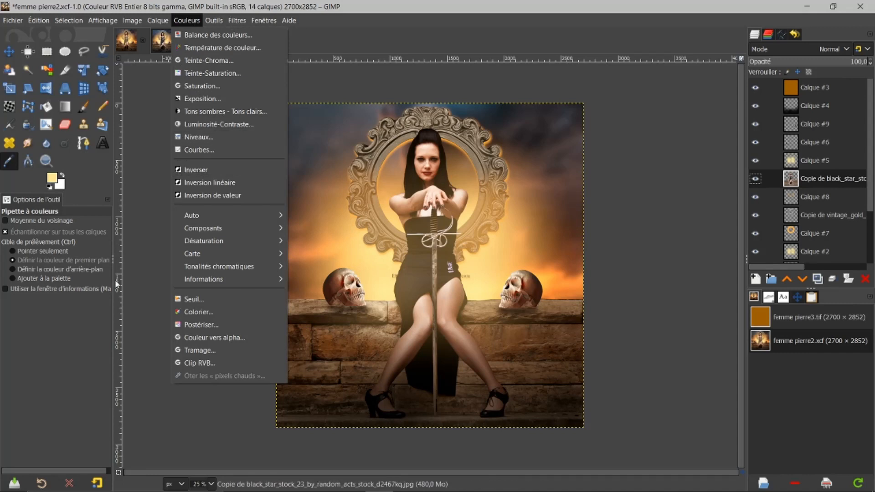
pyautogui.click(198, 311)
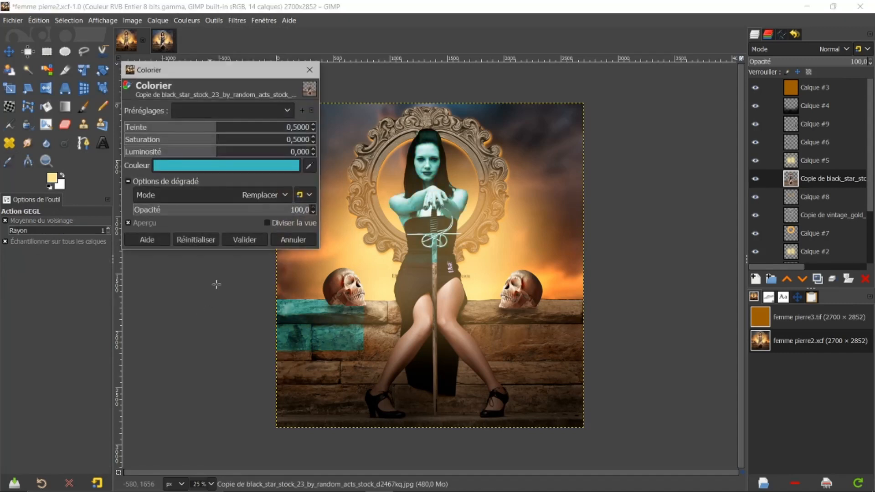
pyautogui.moveTo(246, 76); pyautogui.dragTo(220, 90)
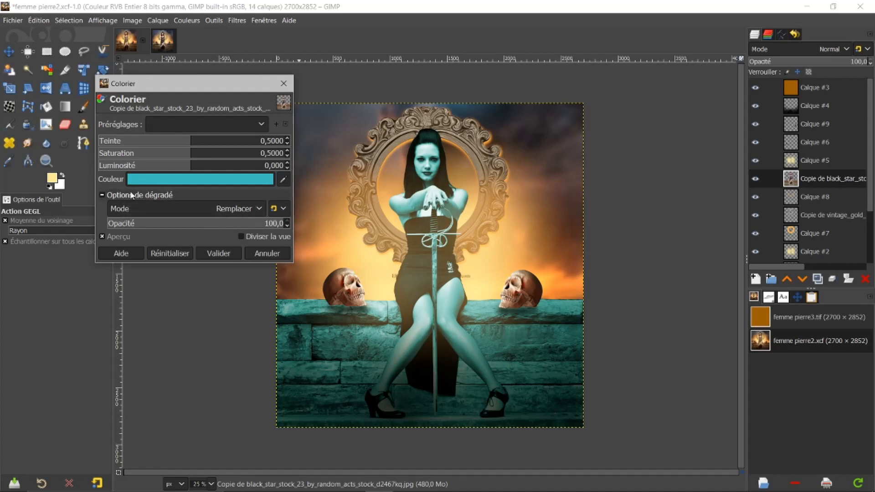
pyautogui.click(281, 181)
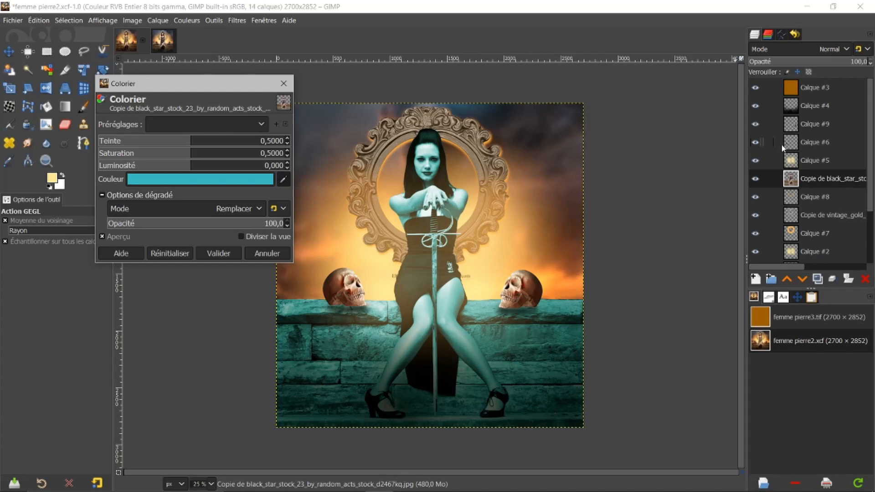
pyautogui.click(514, 241)
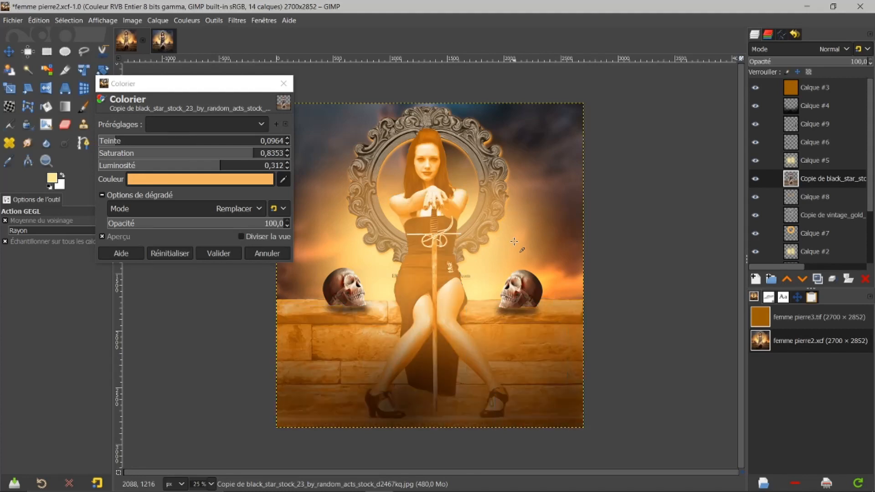
pyautogui.click(560, 214)
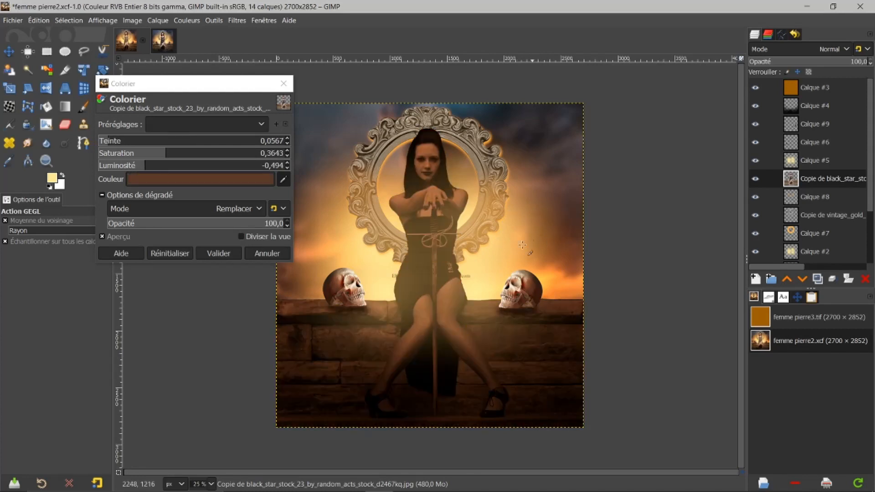
pyautogui.click(374, 332)
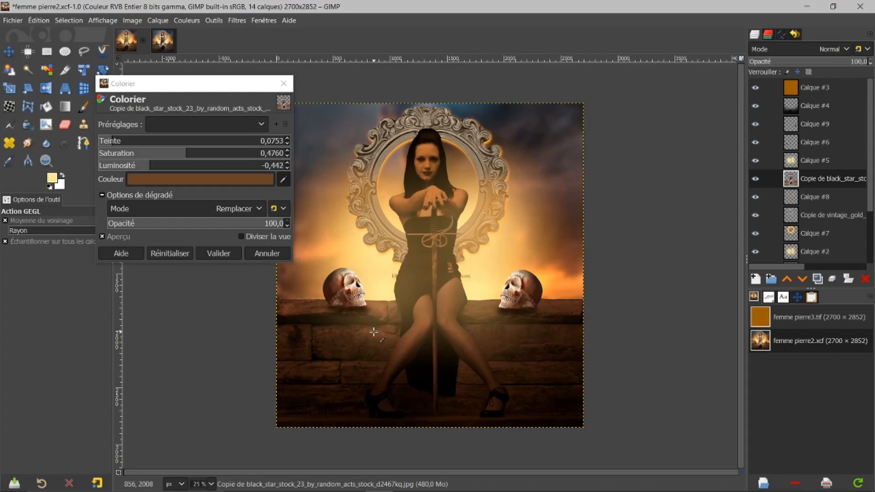
pyautogui.click(326, 251)
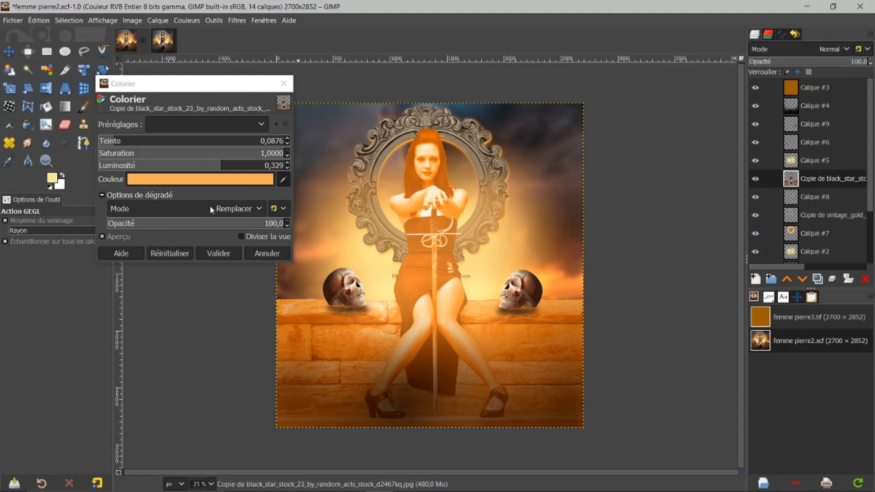
# - Set the Colorize blending mode to Superposer and its opacity to 44.6
pyautogui.click(260, 209)
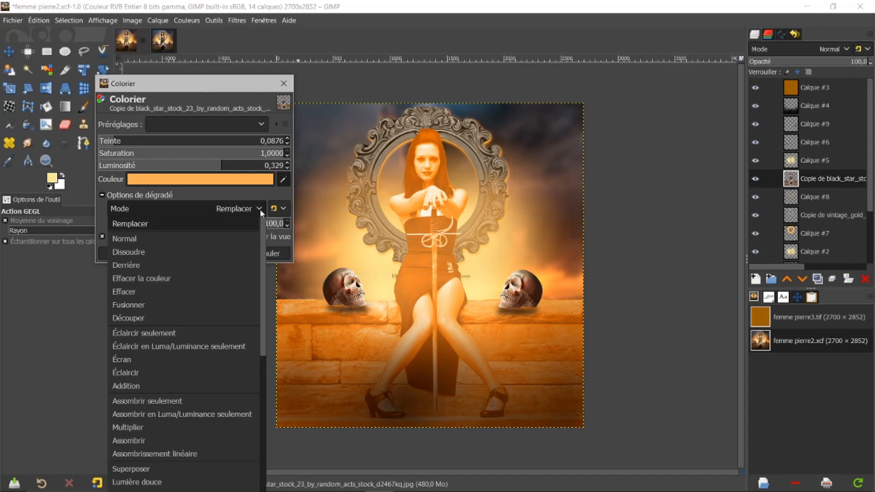
pyautogui.click(138, 470)
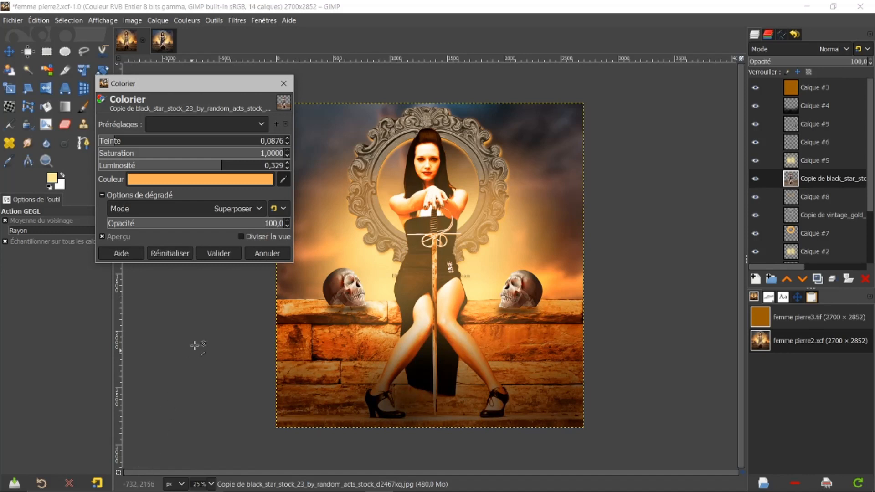
pyautogui.moveTo(200, 224); pyautogui.dragTo(186, 222)
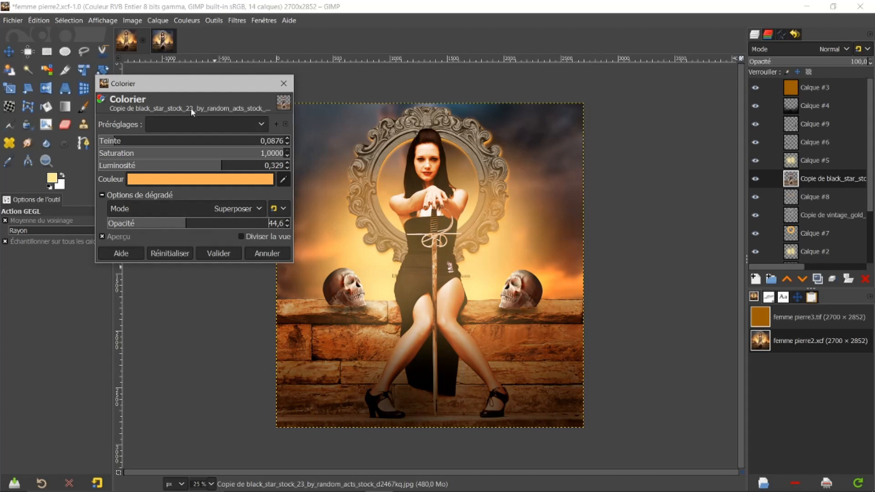
# - Turn off neighbourhood averaging and sampling across all layers, and sample Colorize colours from the active layer at several background points
pyautogui.moveTo(211, 91); pyautogui.dragTo(236, 77)
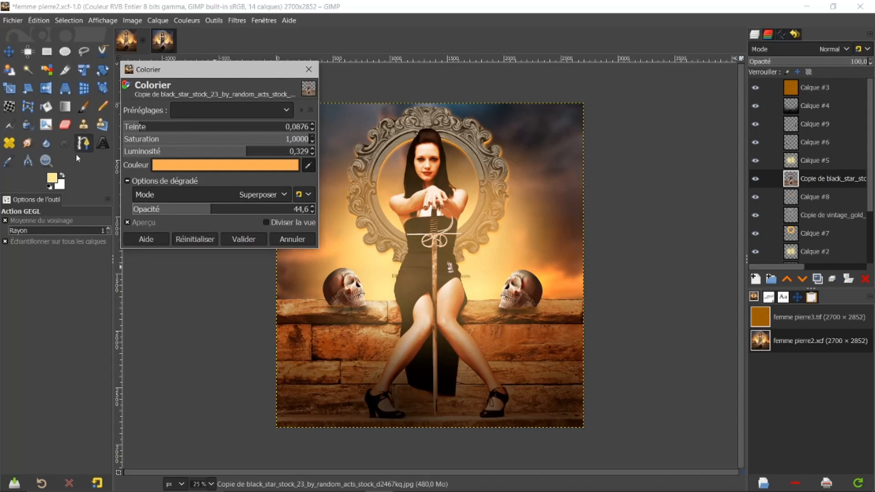
pyautogui.click(7, 222)
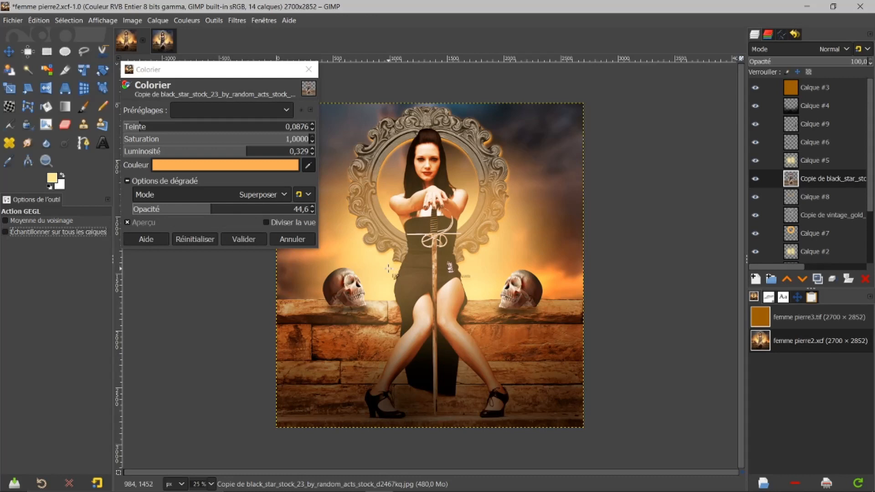
pyautogui.click(309, 166)
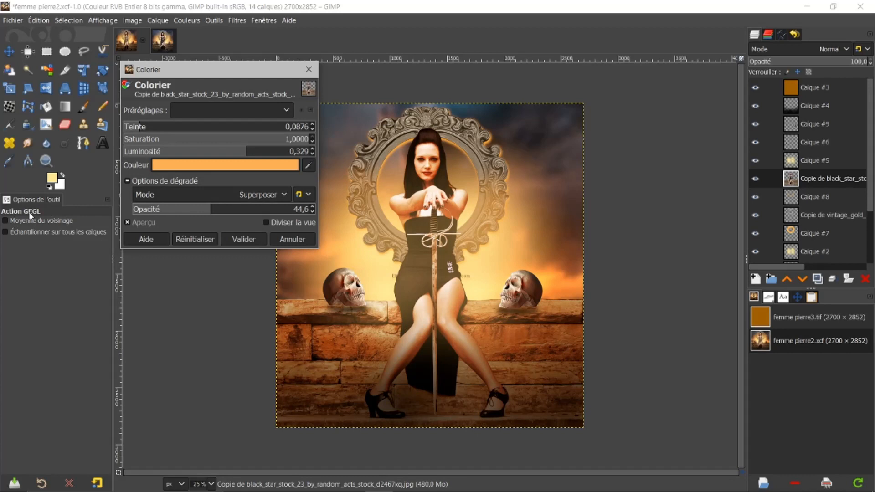
pyautogui.click(387, 282)
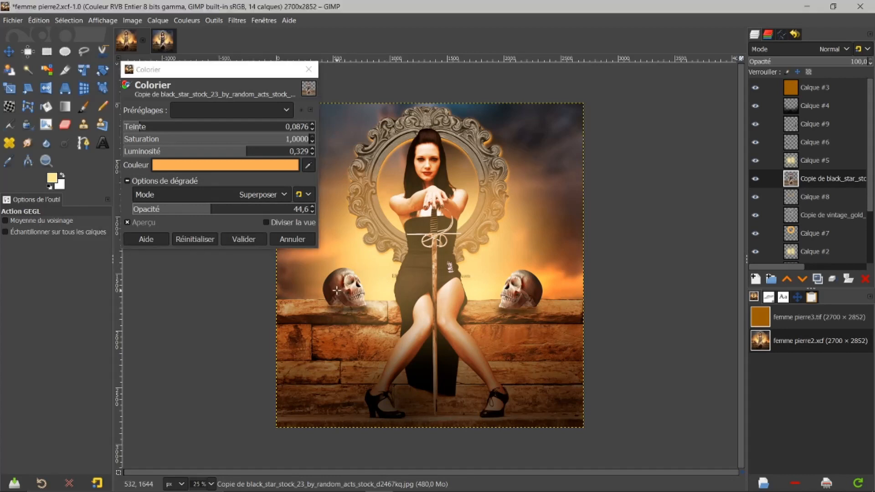
pyautogui.click(308, 166)
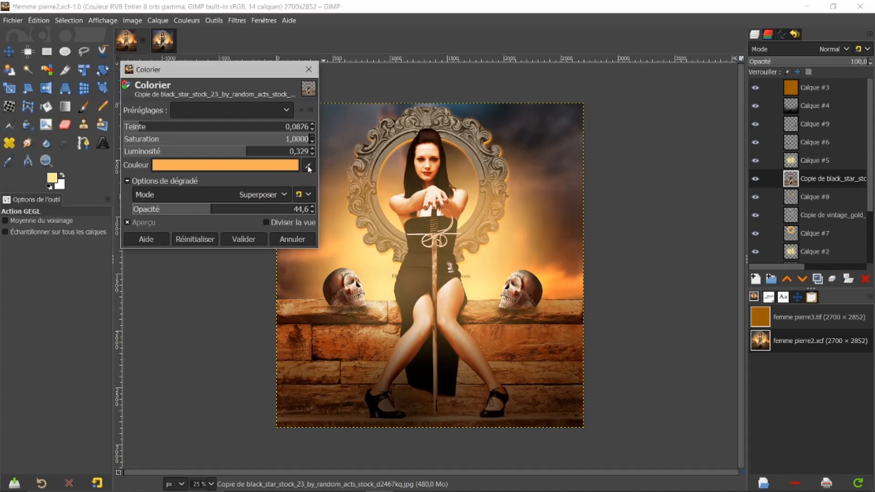
pyautogui.click(352, 260)
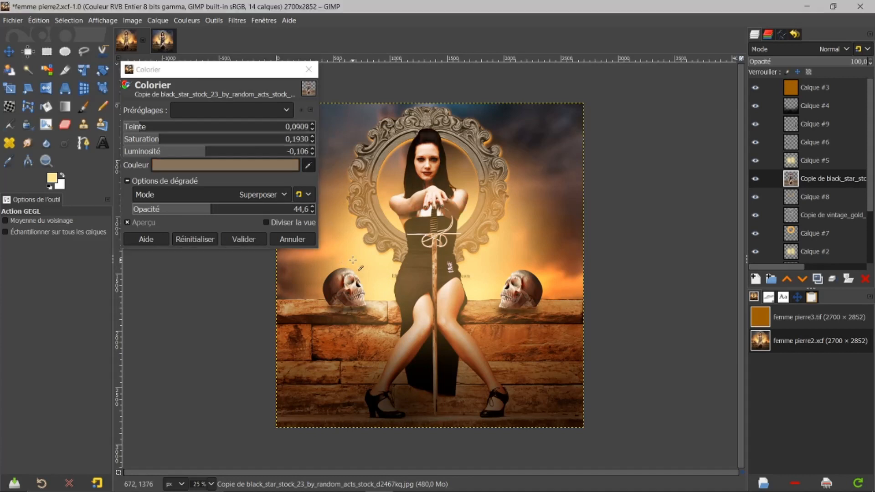
pyautogui.click(518, 249)
pyautogui.click(550, 213)
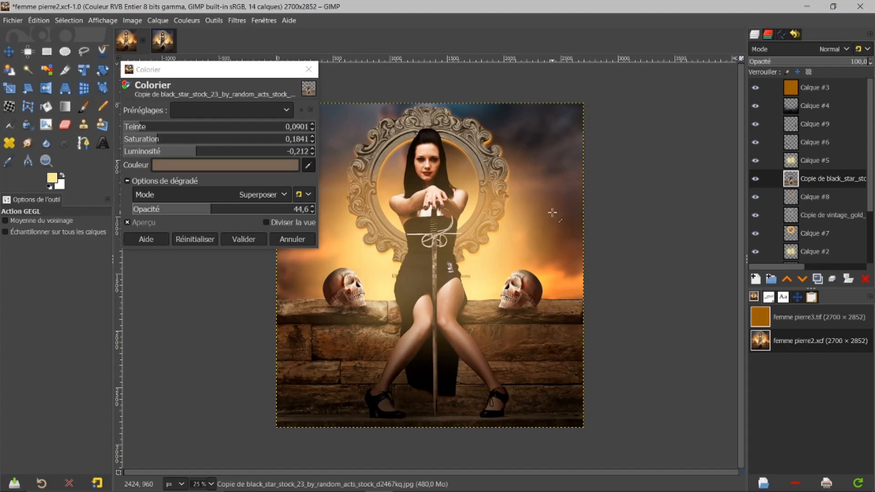
pyautogui.click(570, 172)
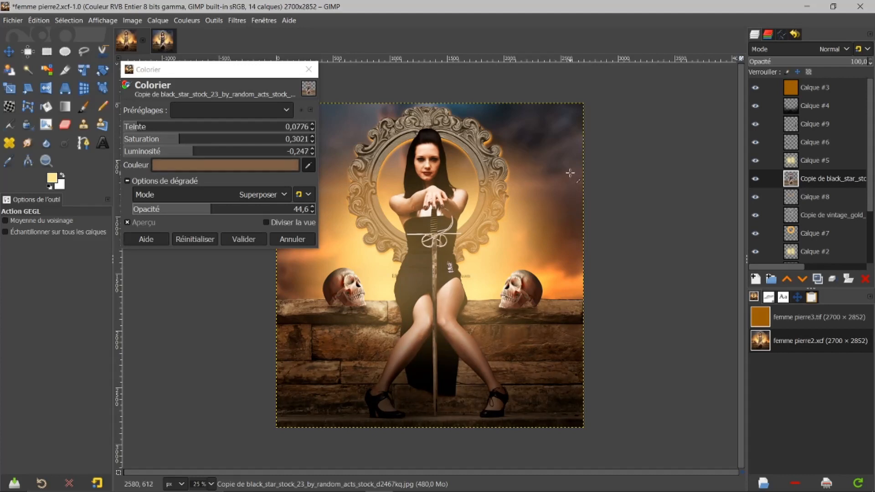
# - Re-enable sampling across all layers and sample Colorize colours from the sky, the glow, the ornate frame and the skull
pyautogui.click(6, 233)
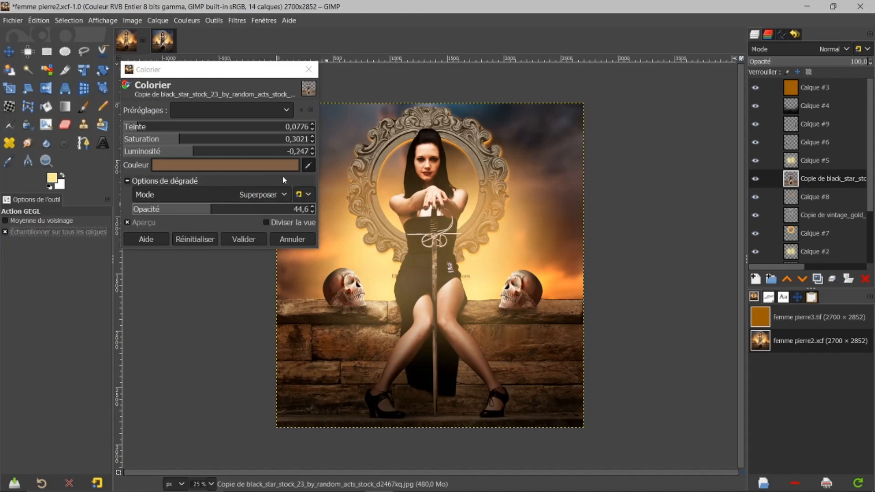
pyautogui.click(306, 166)
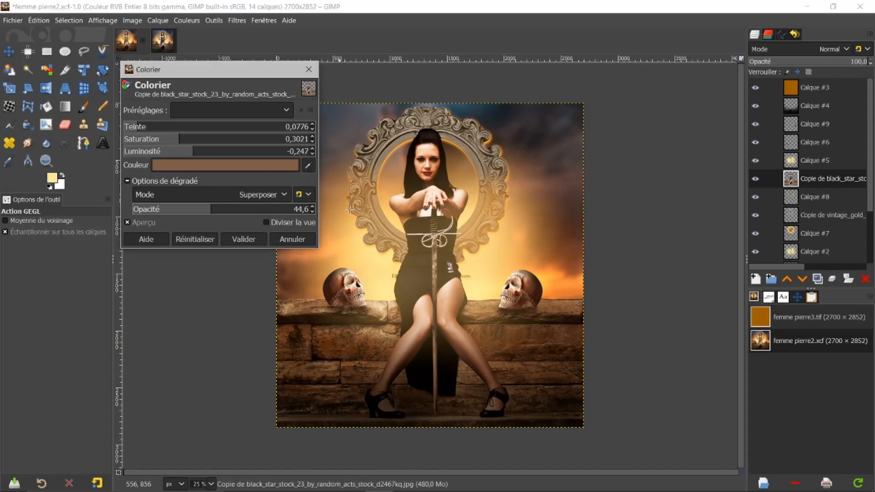
pyautogui.click(346, 254)
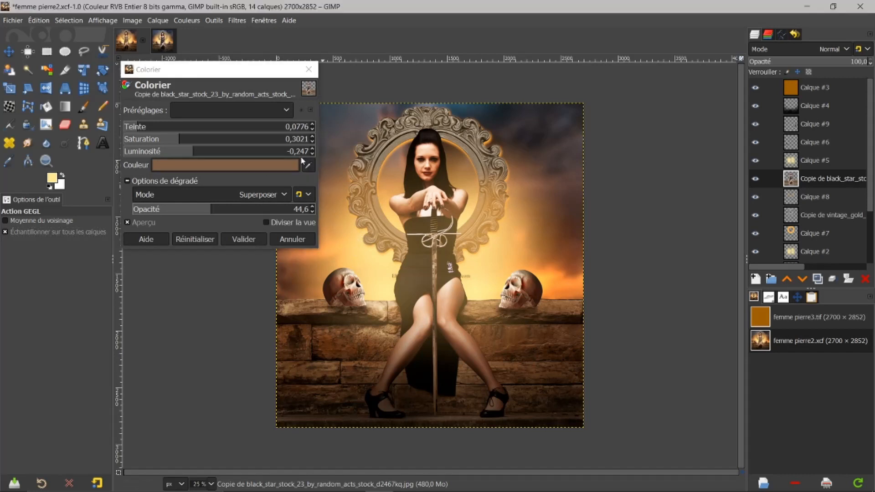
pyautogui.click(308, 170)
pyautogui.click(532, 171)
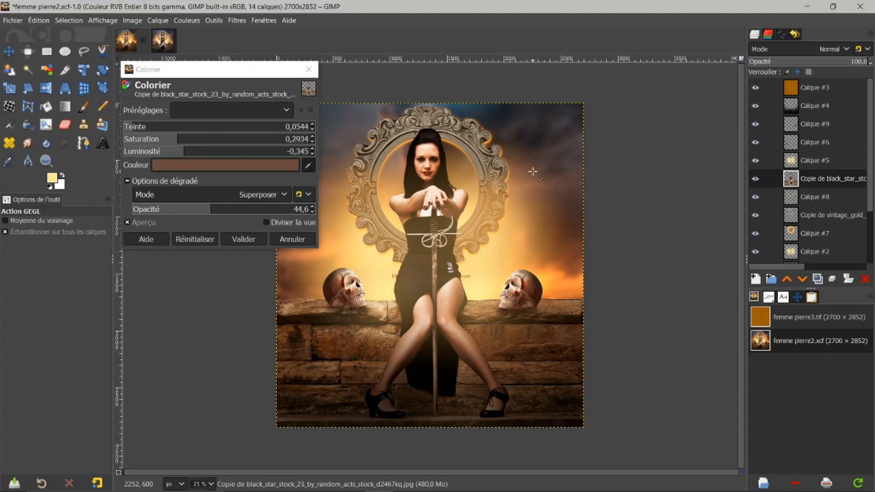
pyautogui.click(381, 264)
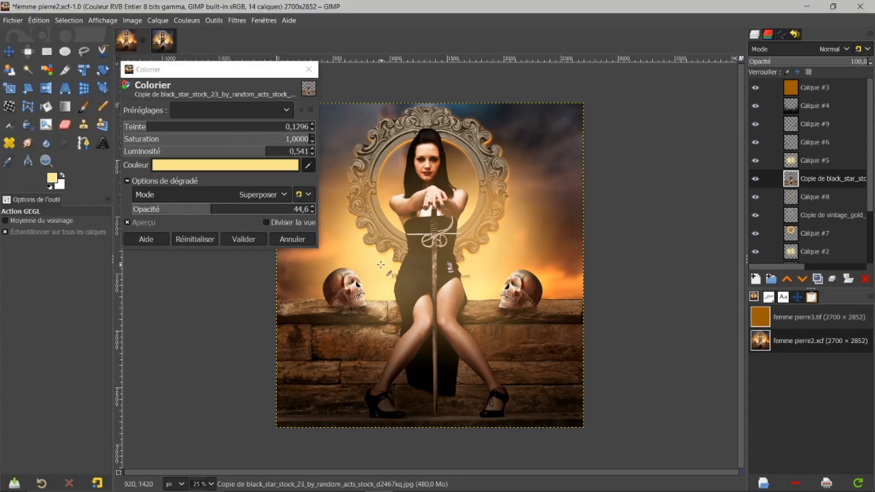
pyautogui.click(492, 211)
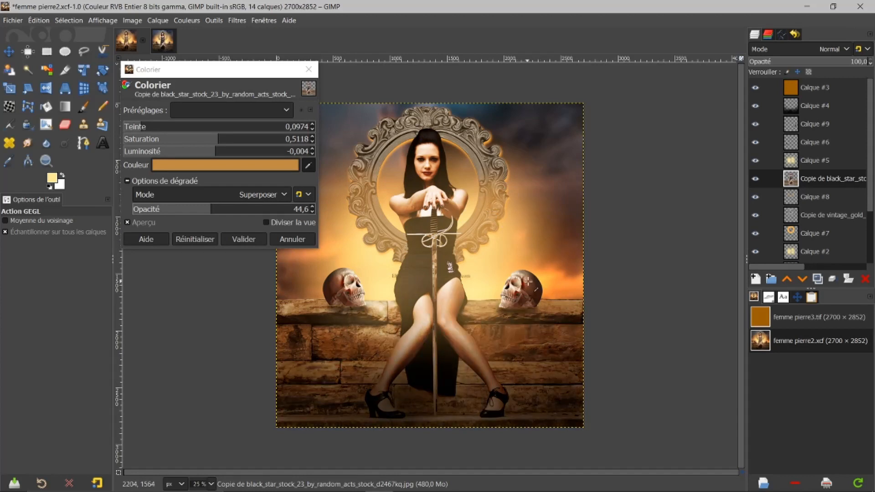
pyautogui.click(530, 281)
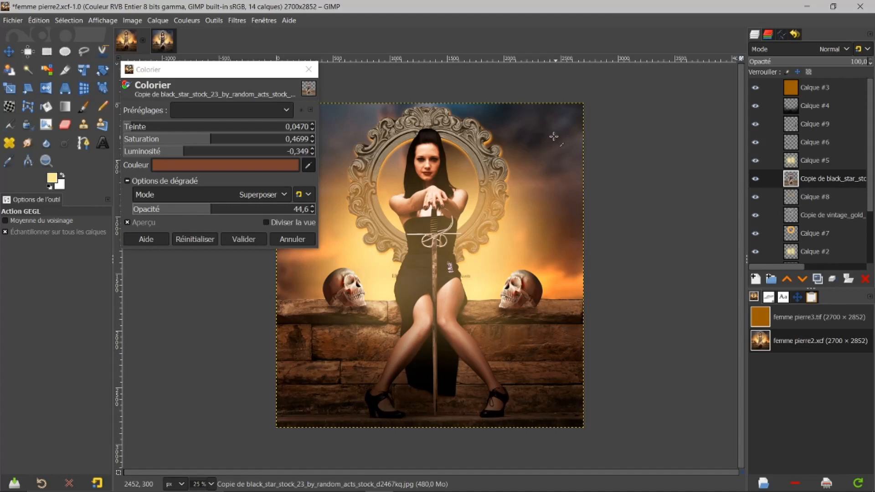
pyautogui.moveTo(549, 135); pyautogui.dragTo(533, 296)
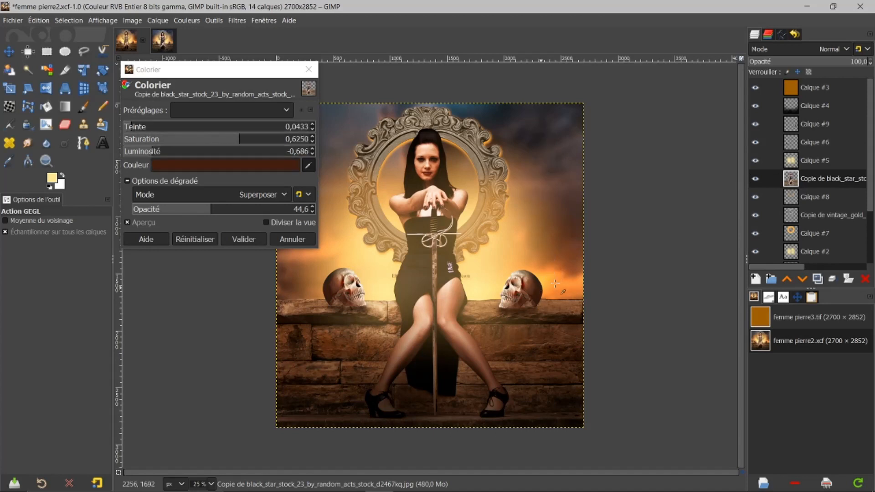
pyautogui.click(345, 126)
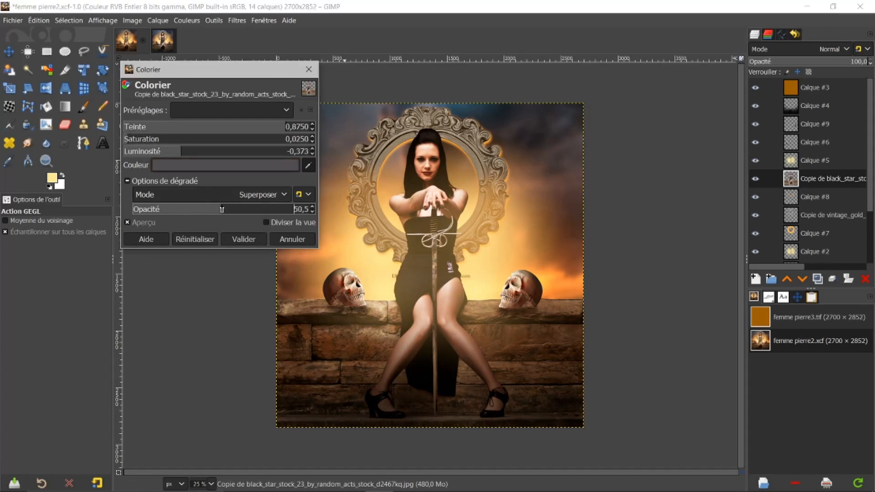
# - Try a different Colorize opacity and cancel the filter without applying it
pyautogui.moveTo(223, 210); pyautogui.dragTo(205, 209)
pyautogui.click(293, 240)
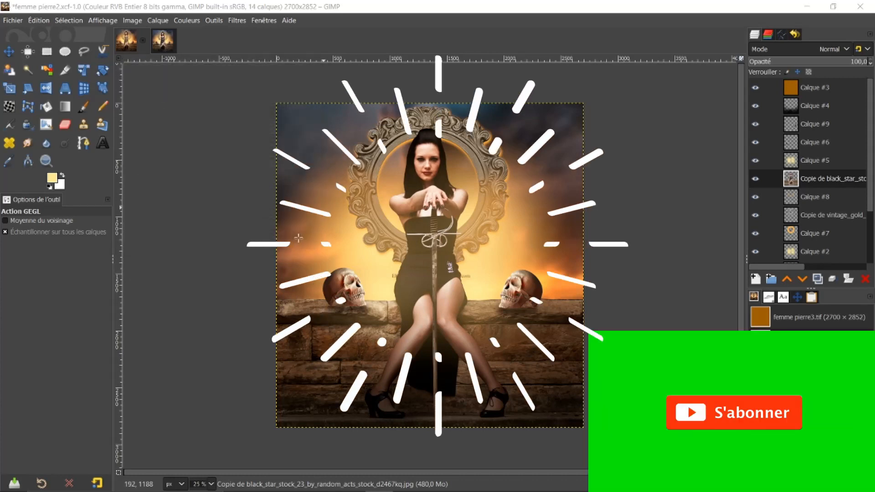